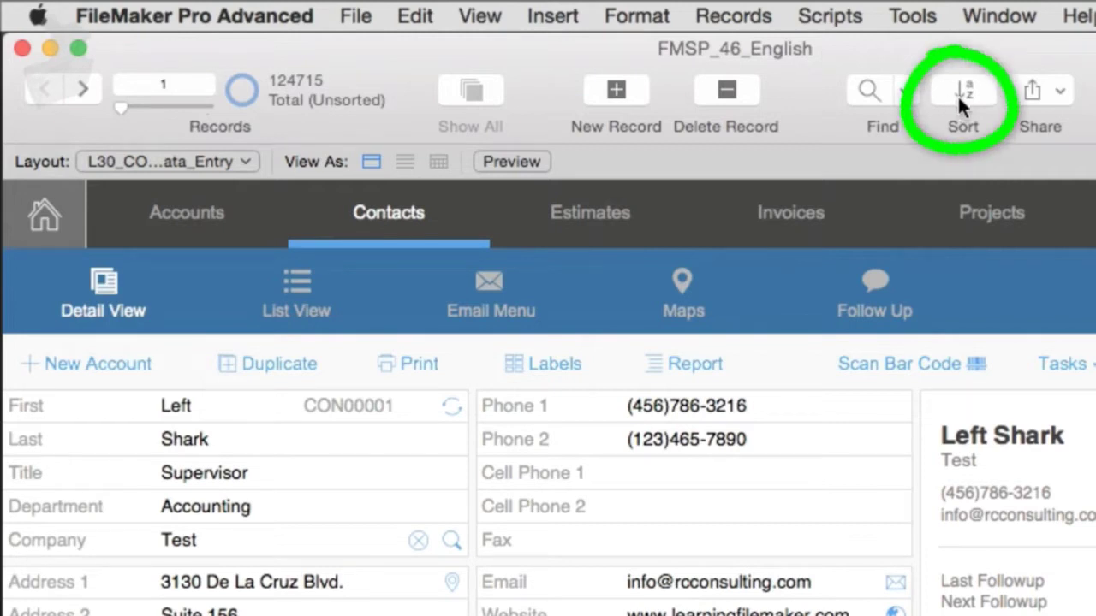
- Open the record sort settings, view the current table's fields, and return the field list to the current layout
click(758, 15)
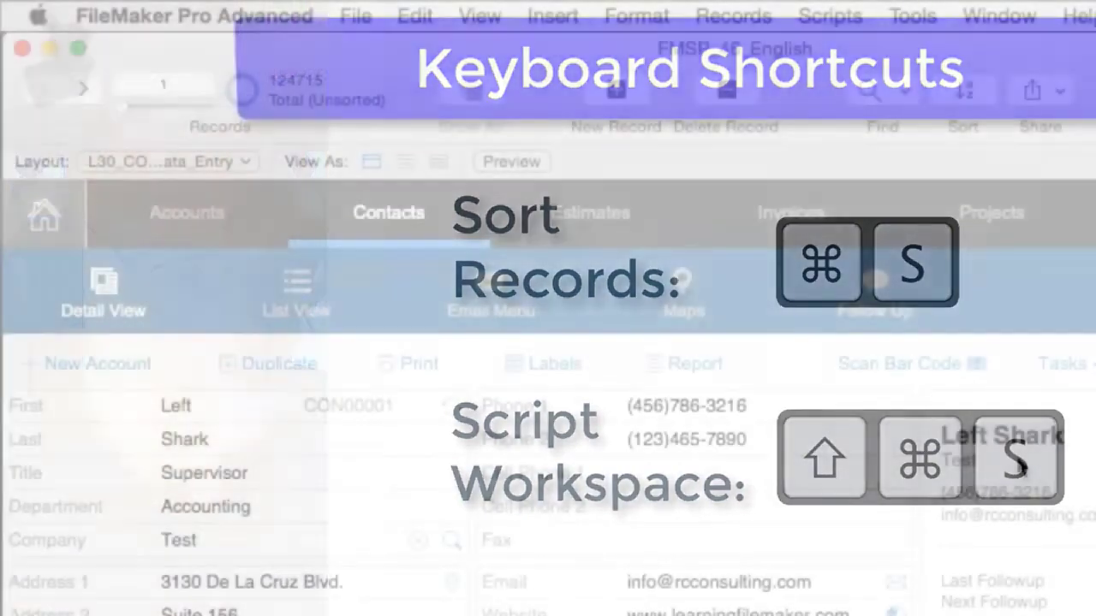
key(super+s)
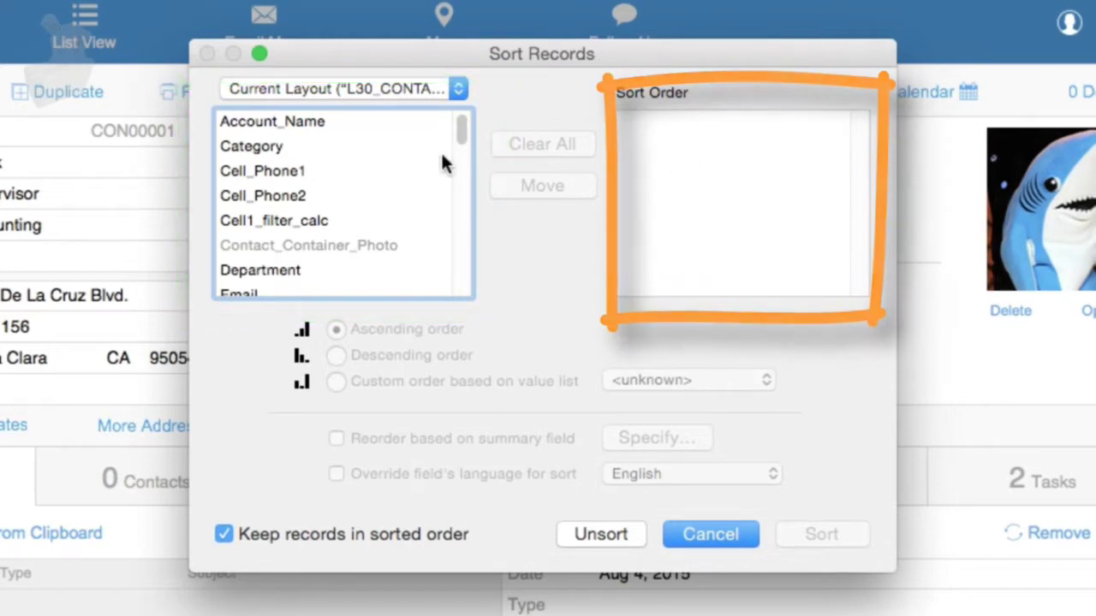
click(399, 83)
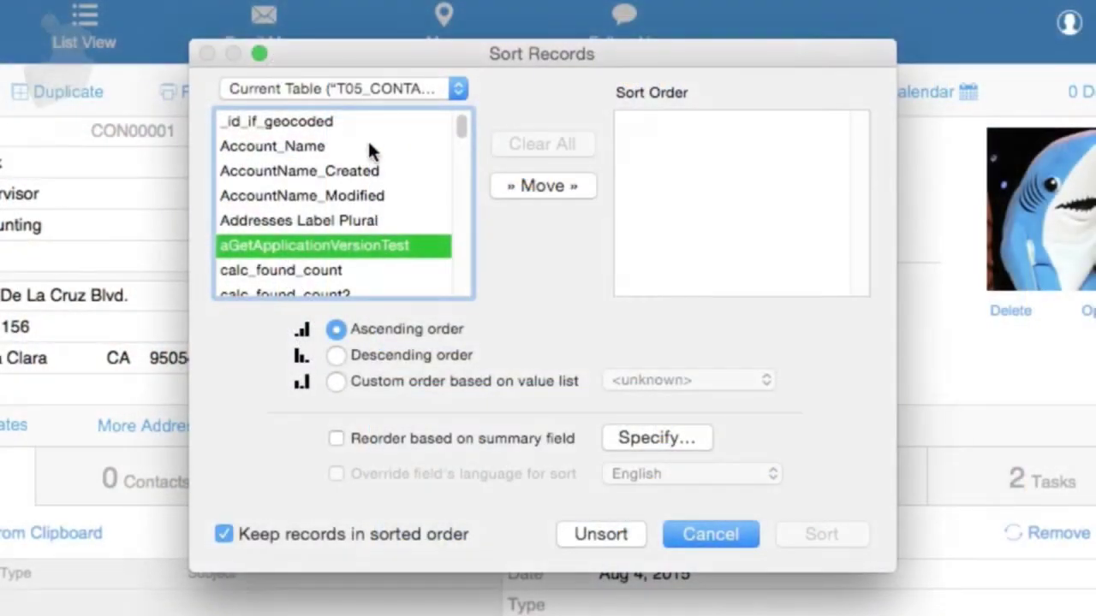
click(367, 121)
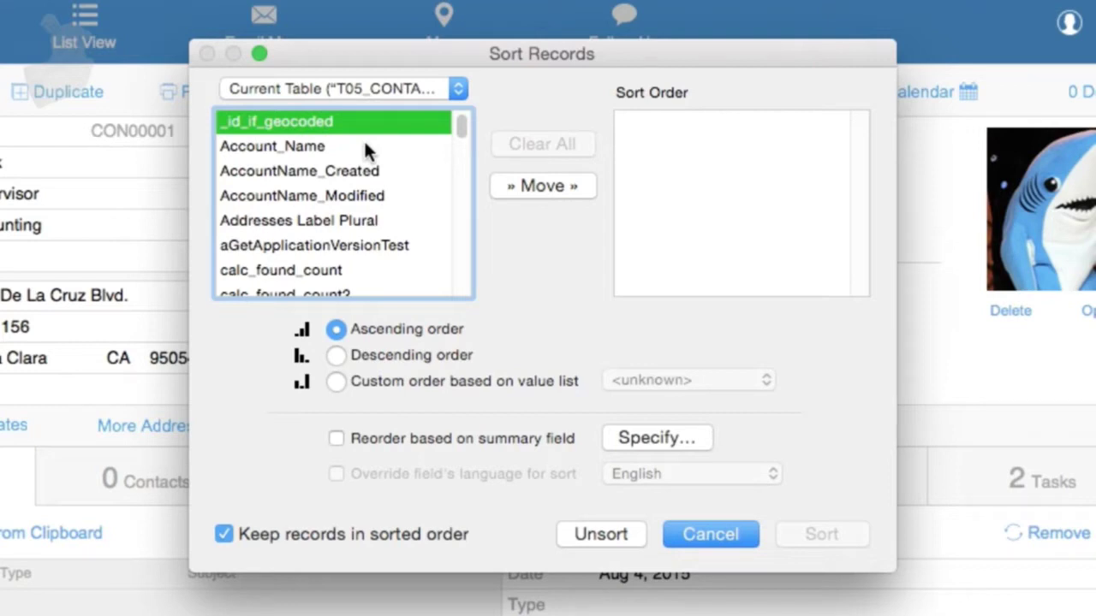
click(367, 85)
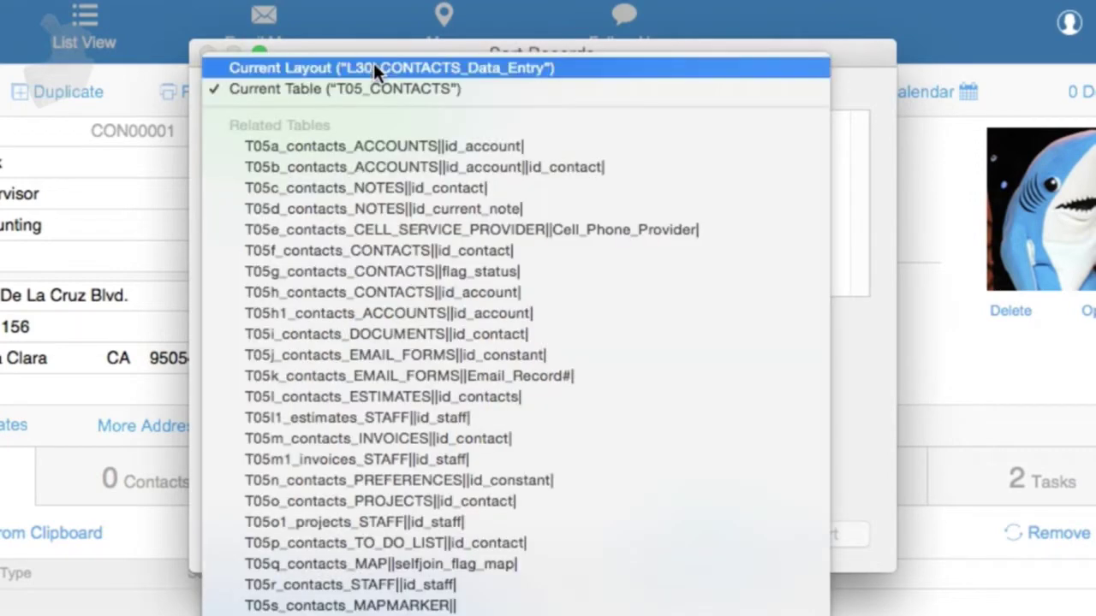
click(374, 69)
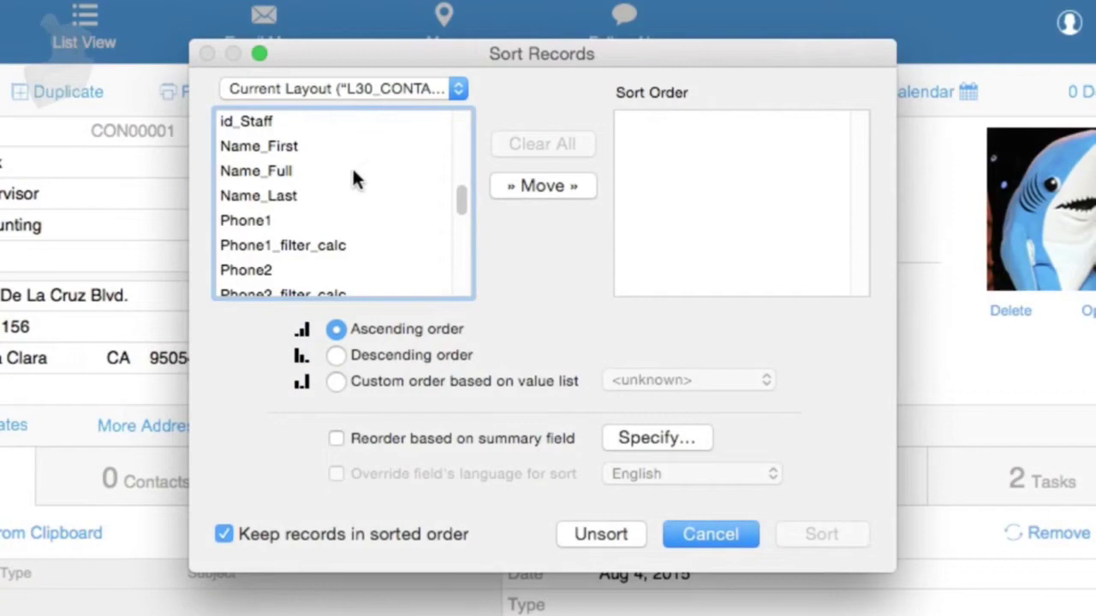
- Sort all contacts in ascending order by Name_Last and Name_First, keeping records in sorted order
double_click(294, 192)
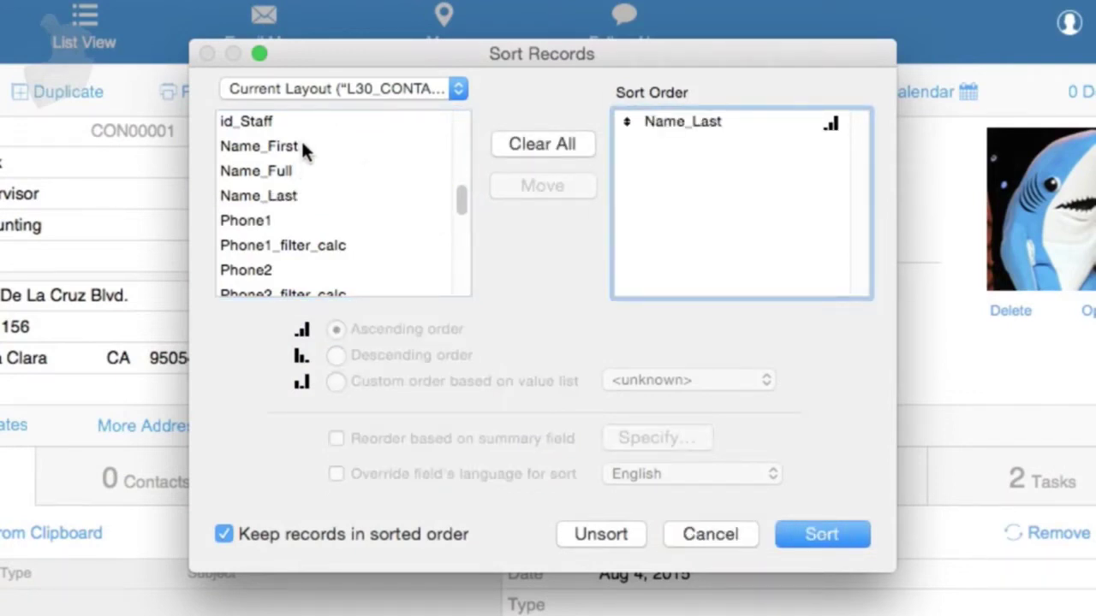
double_click(301, 146)
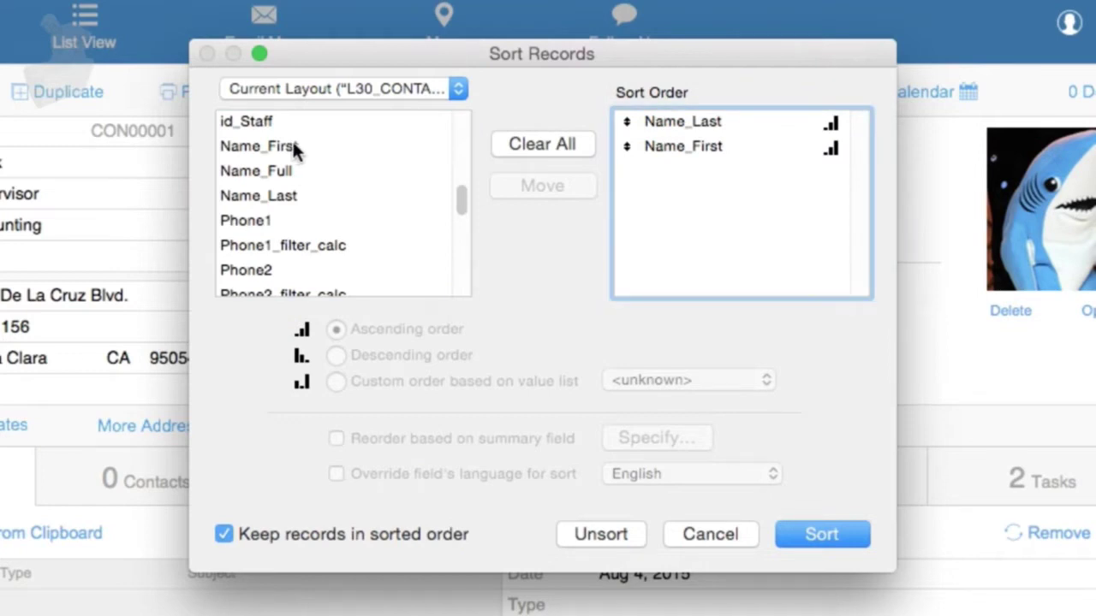
click(695, 117)
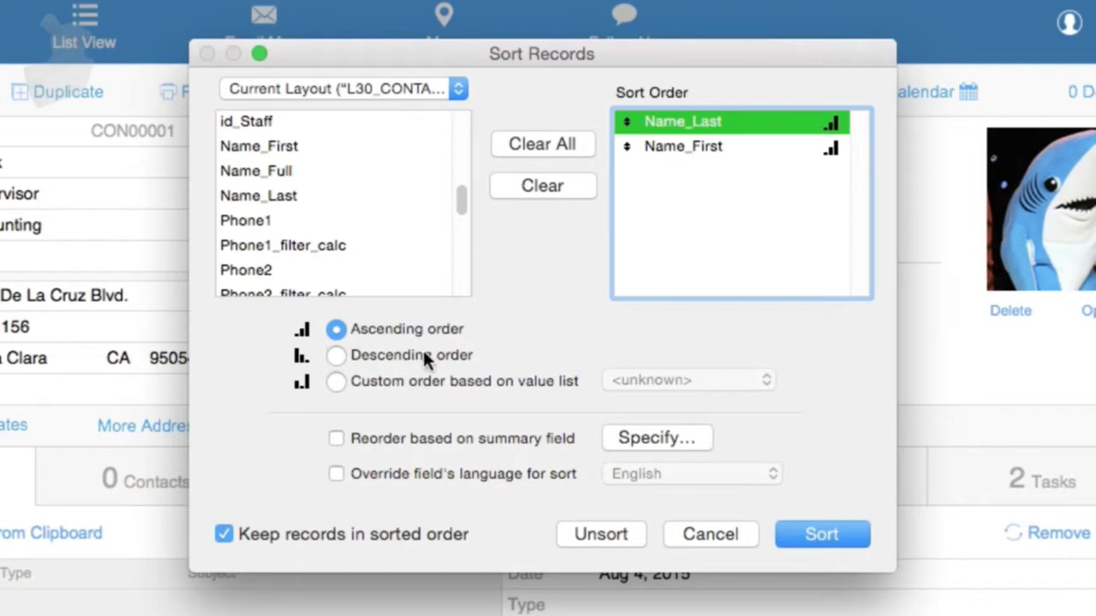
click(819, 532)
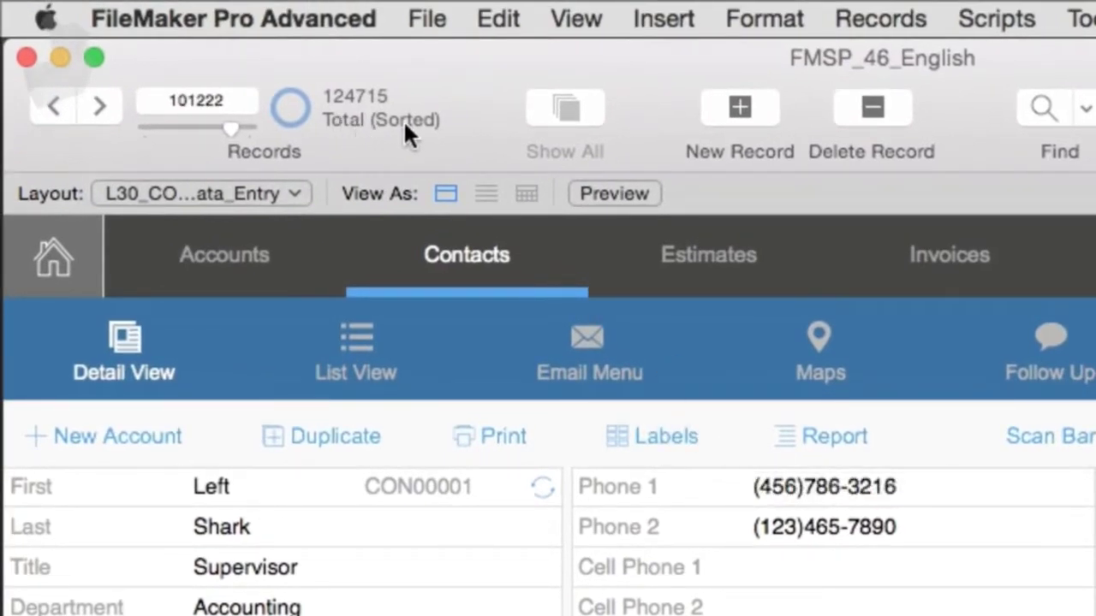
- Show the sorted contacts in the list view and look through the neighbouring records
click(347, 341)
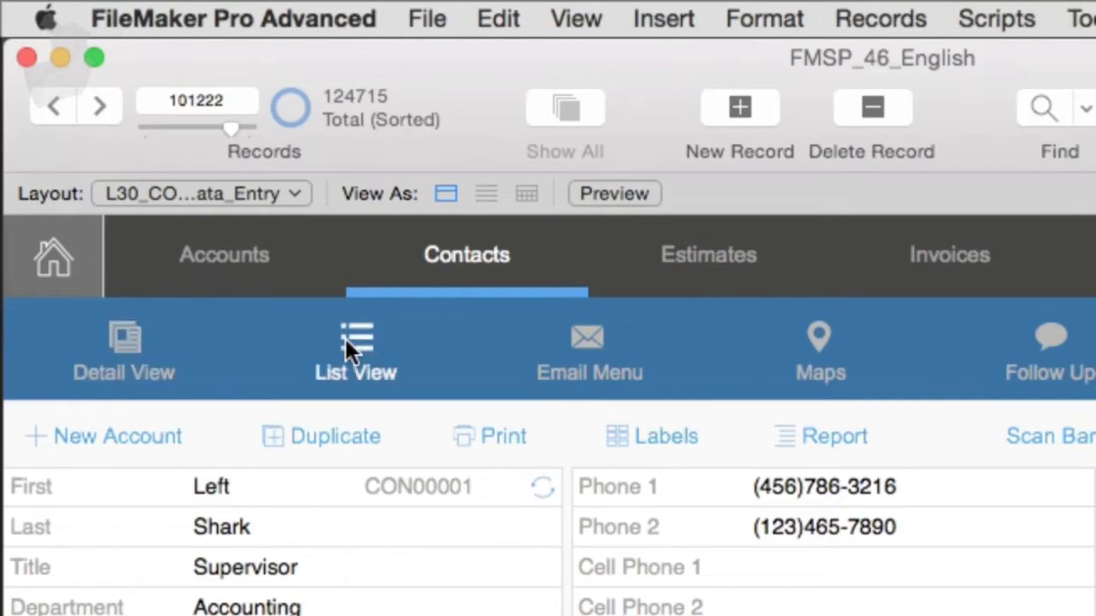
scroll(232, 438, up, 15)
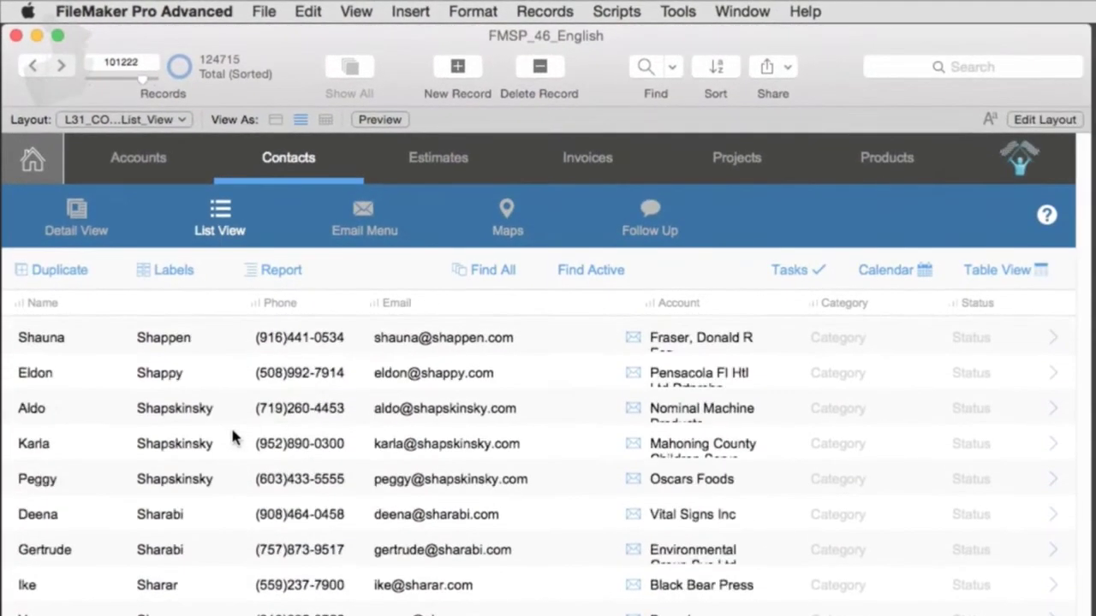
scroll(233, 424, up, 10)
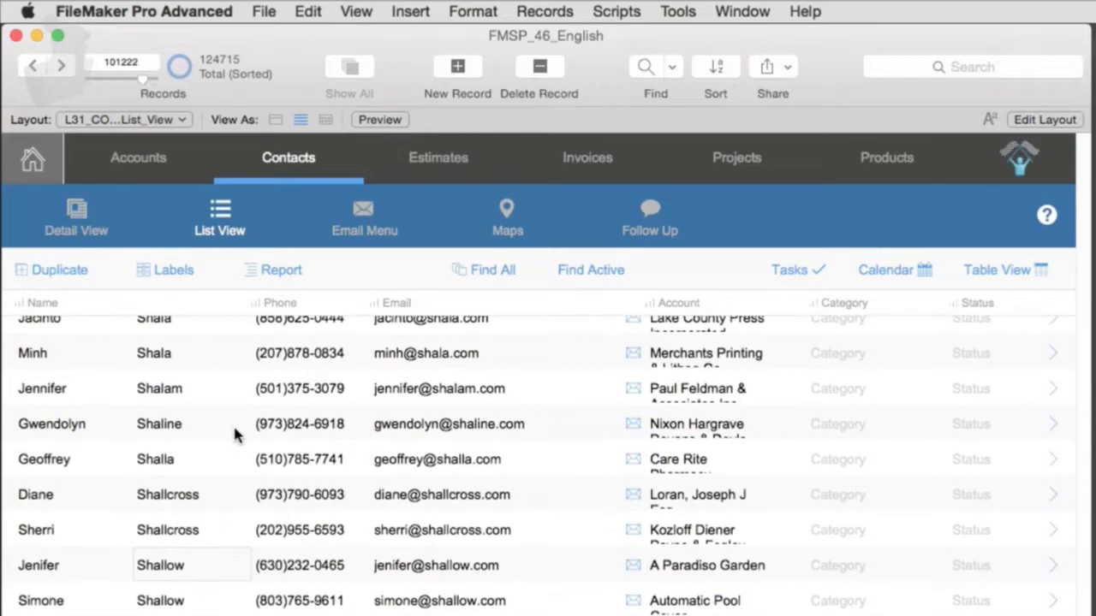
- Unsort the contact records and sort them again by Name_Last and Name_First
key(super+s)
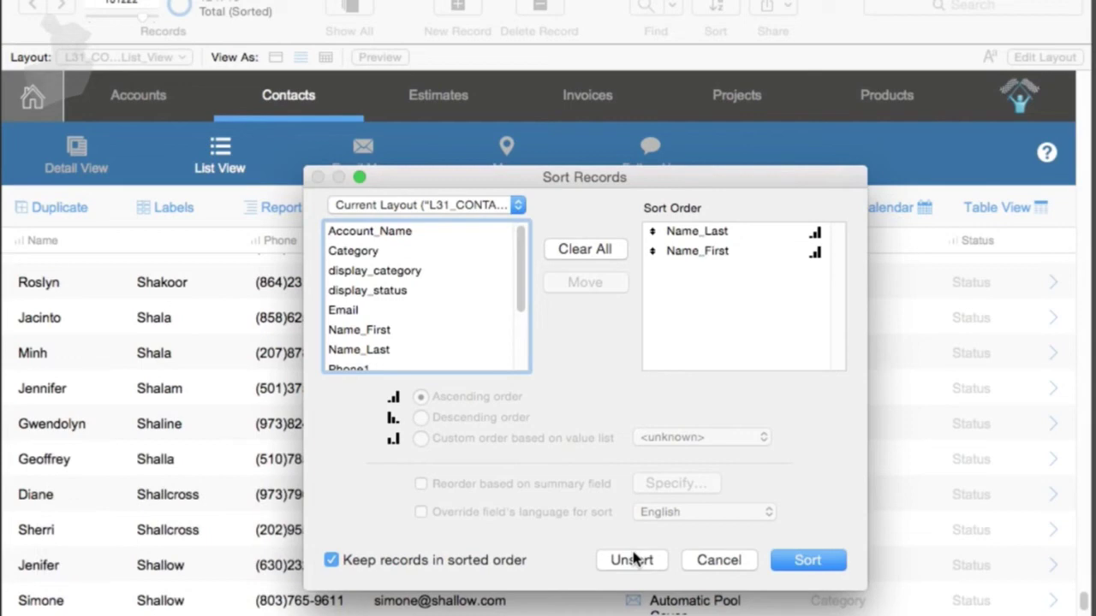
click(633, 559)
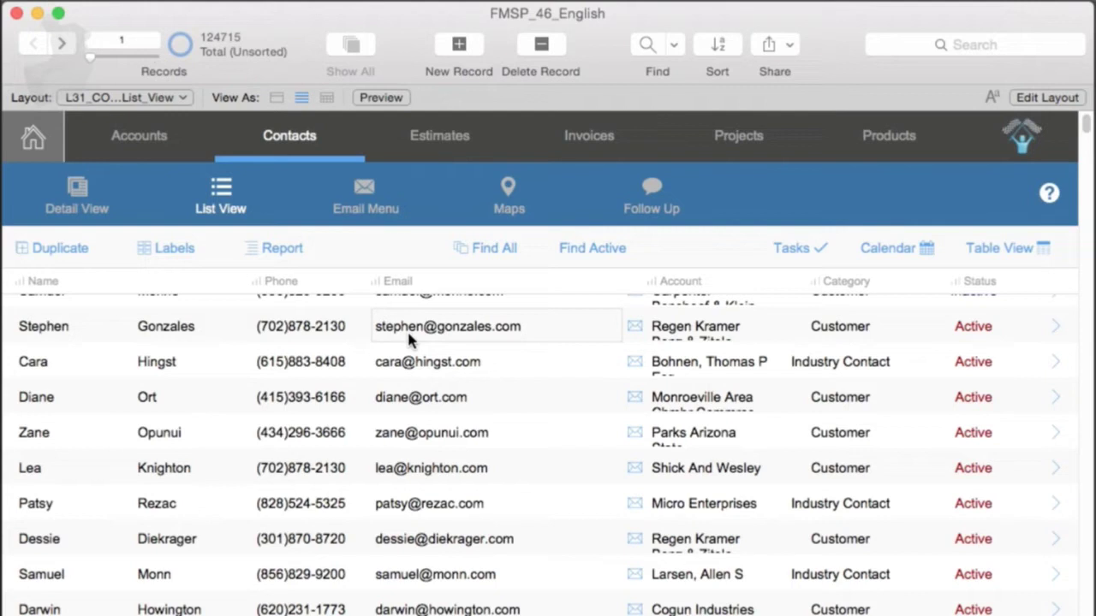
key(super+s)
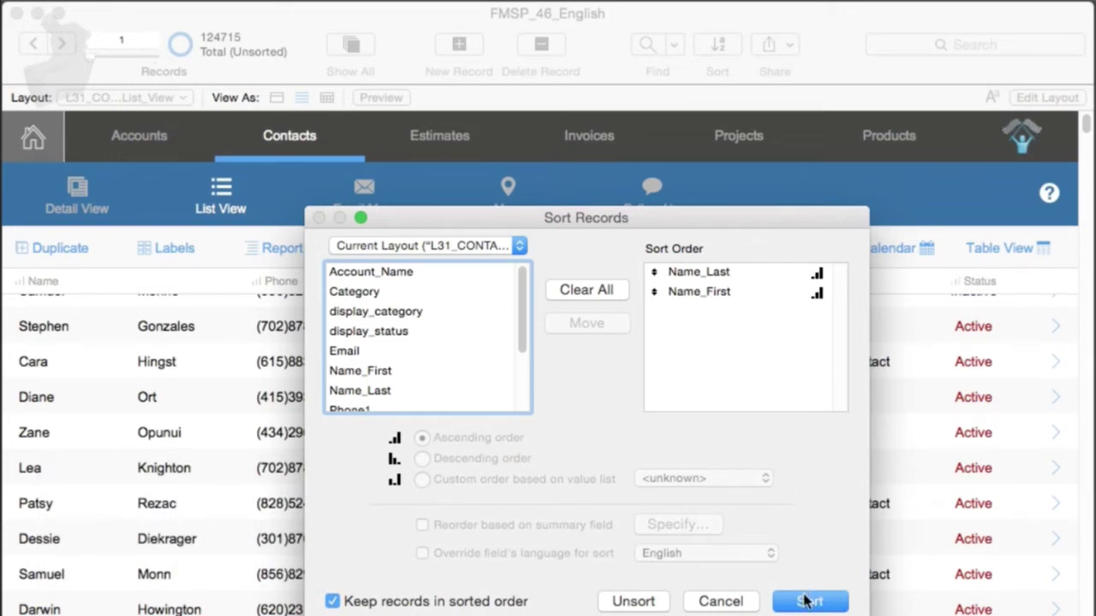
click(808, 602)
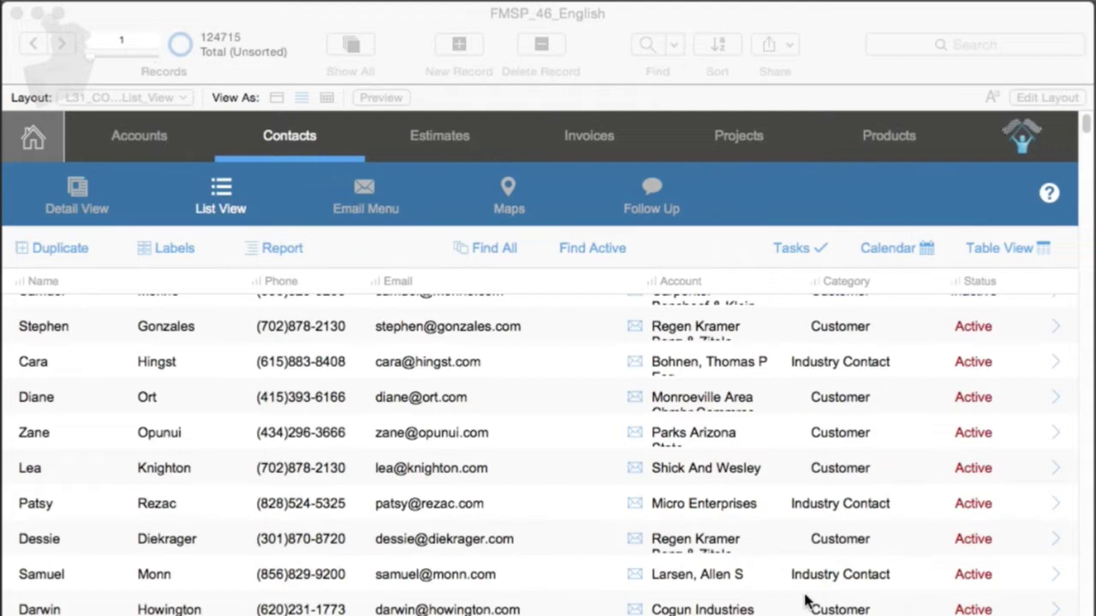
- Find the contacts using "ar" as the last name criterion
key(super+f)
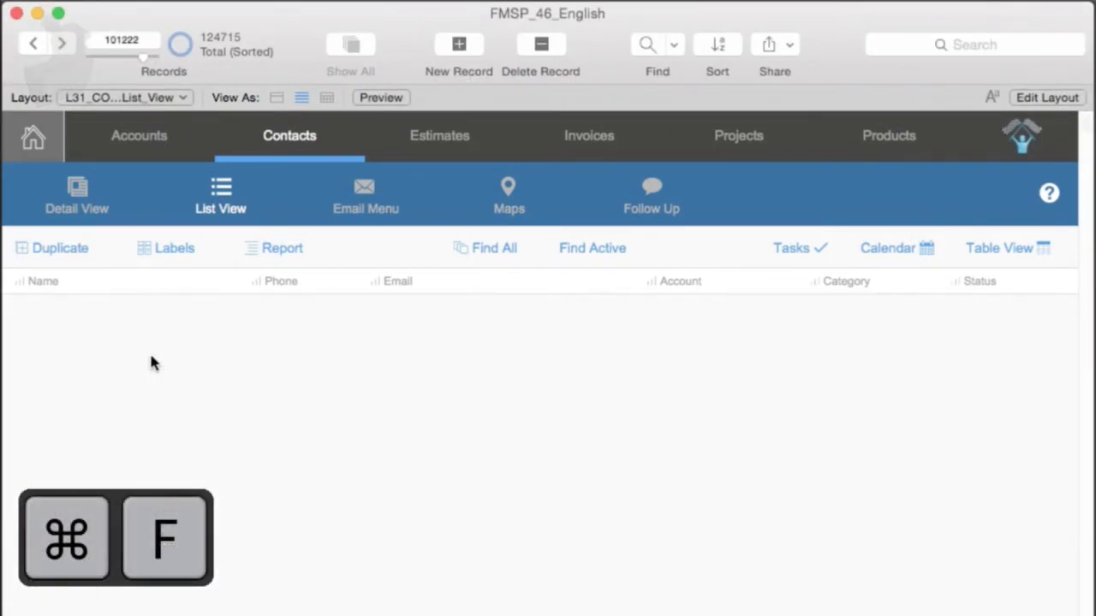
click(167, 313)
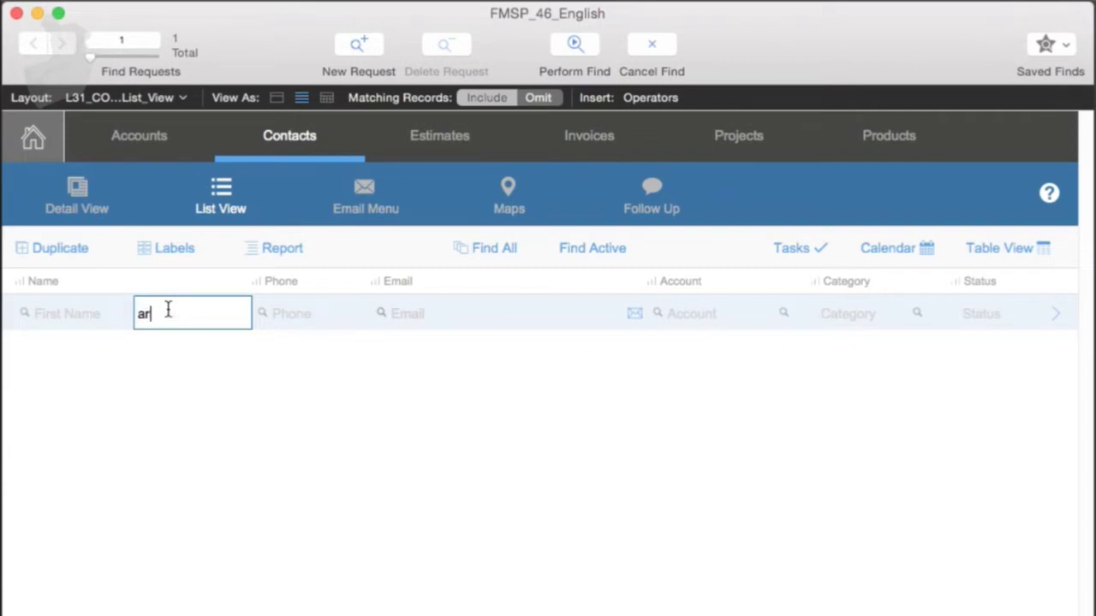
key(Return)
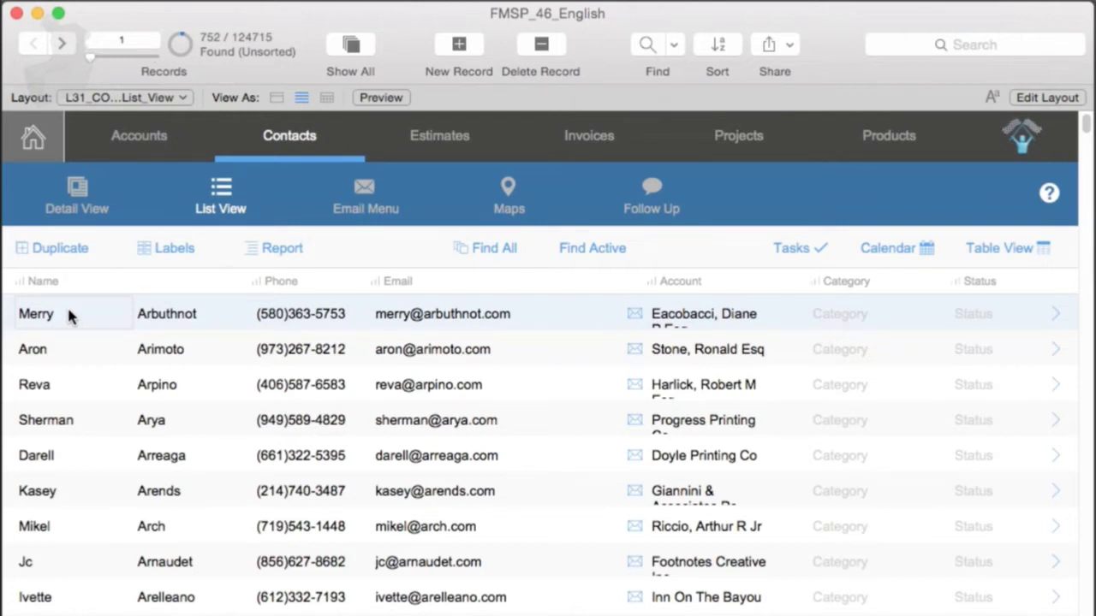
- Sort the found contacts by first name in descending order and review the reordered list
right_click(69, 316)
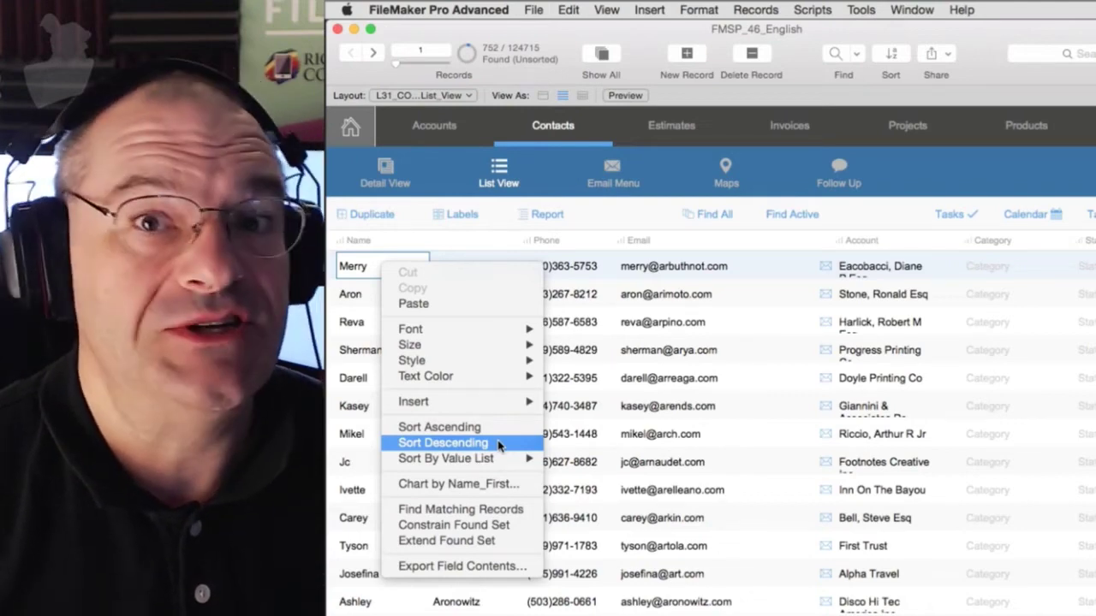
click(498, 443)
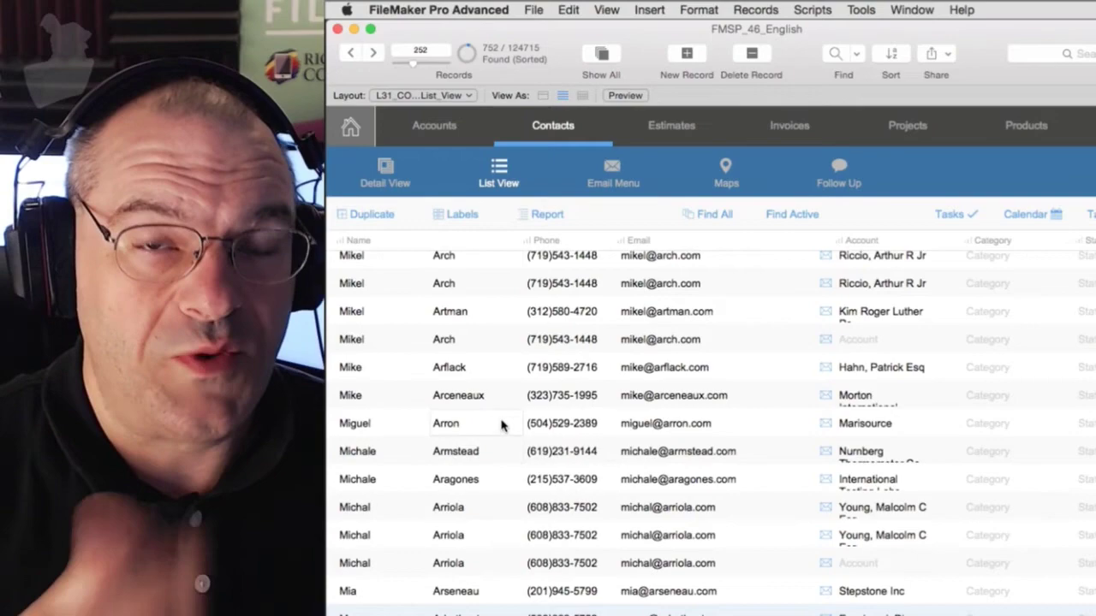
scroll(500, 426, up, 15)
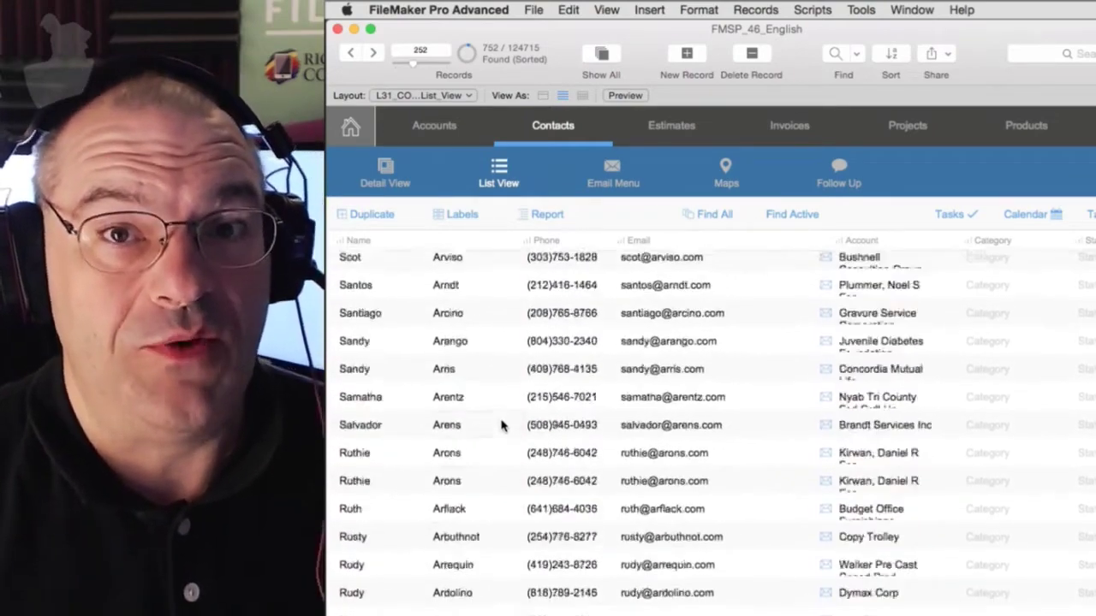
scroll(501, 426, up, 15)
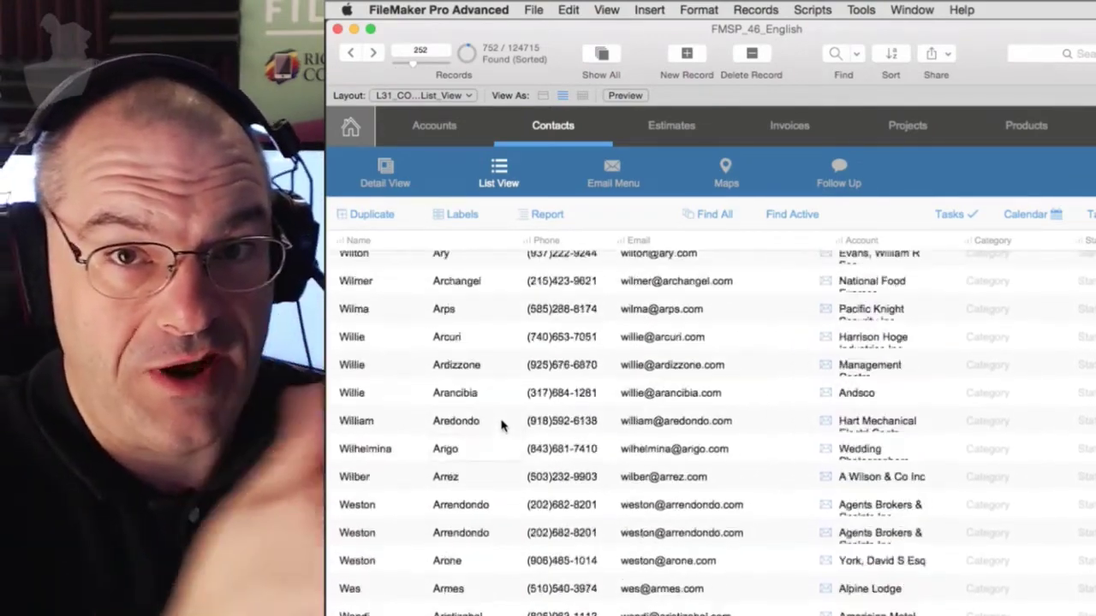
scroll(501, 426, up, 5)
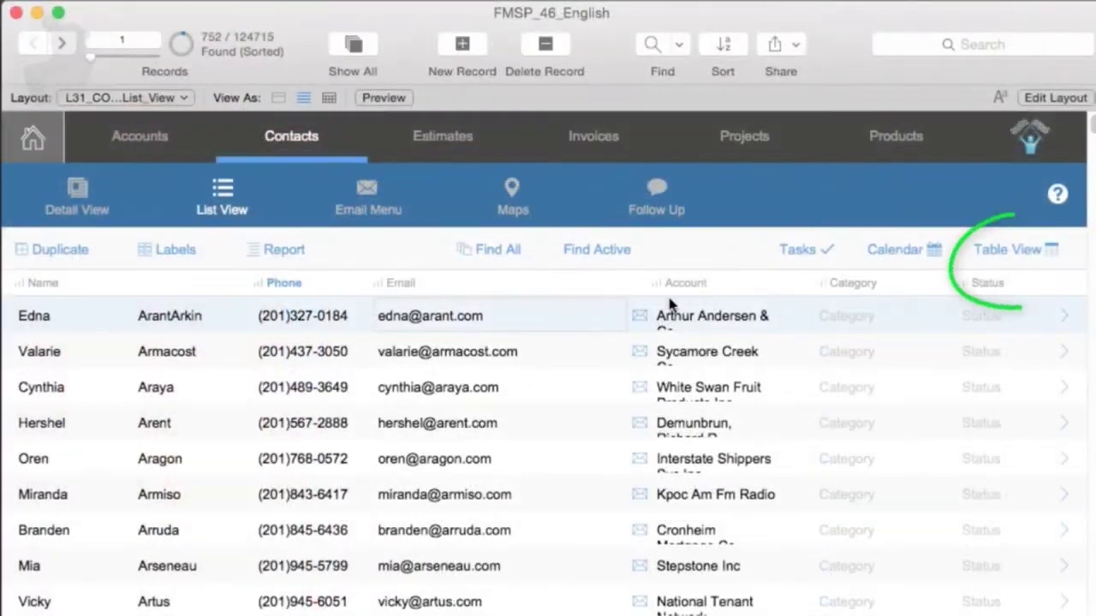
- Show the found contacts in the table view and sort them by Name_Last in ascending order
click(1023, 249)
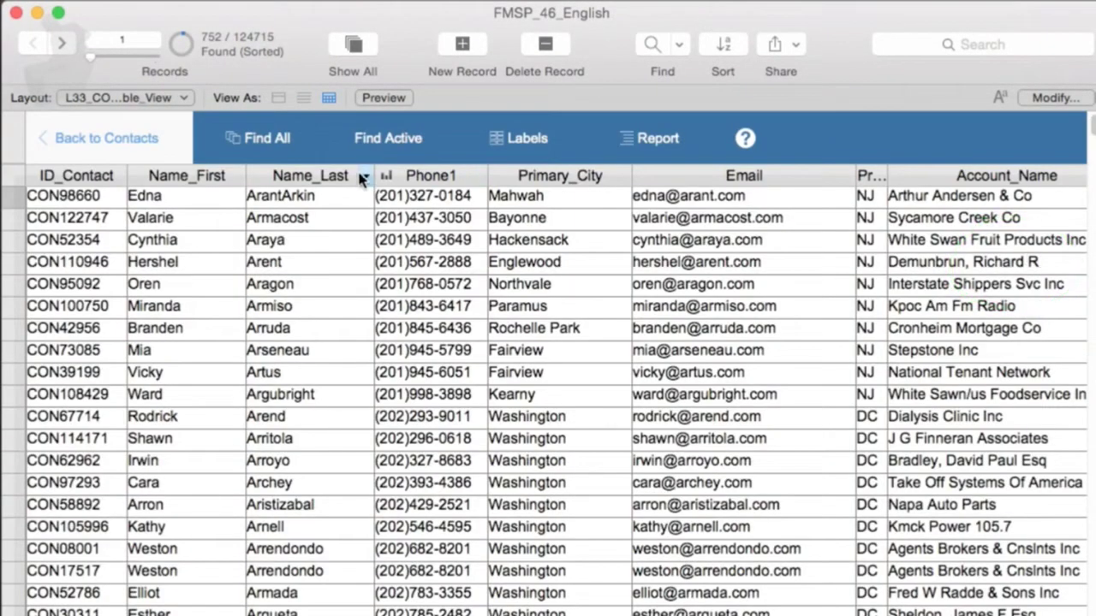
click(363, 177)
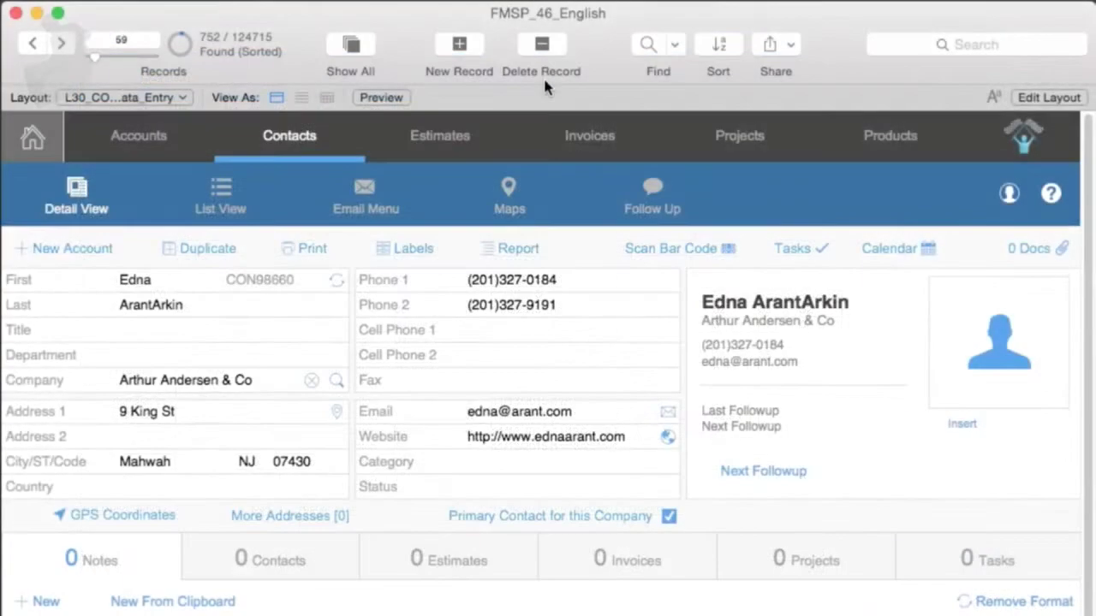
- Sort the found contacts again by Name_Last ascending with records kept in sorted order, and show them in the list view
key(super+s)
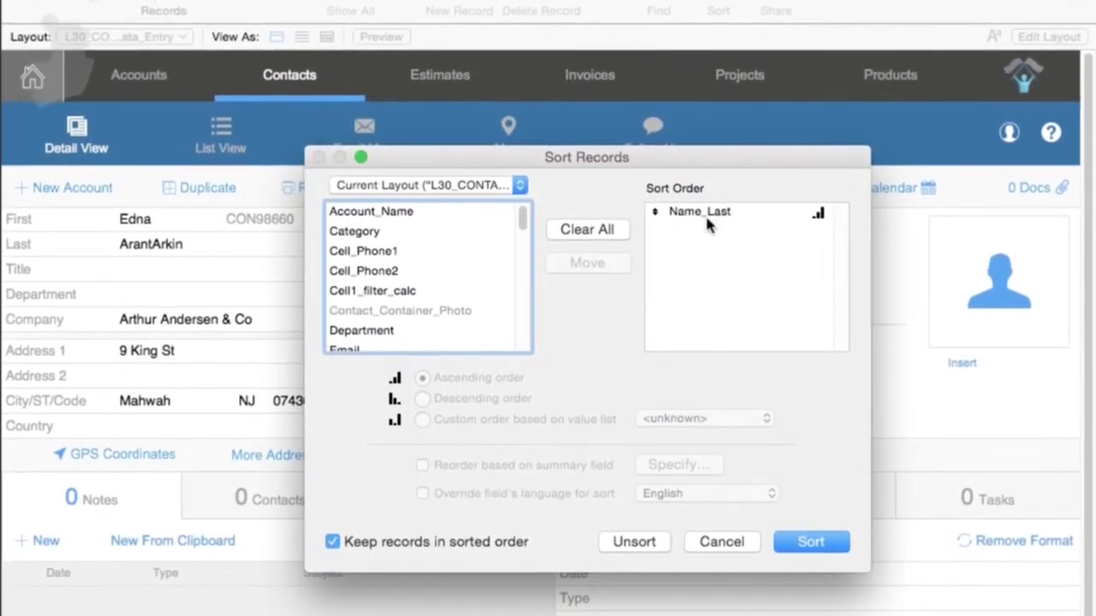
click(706, 221)
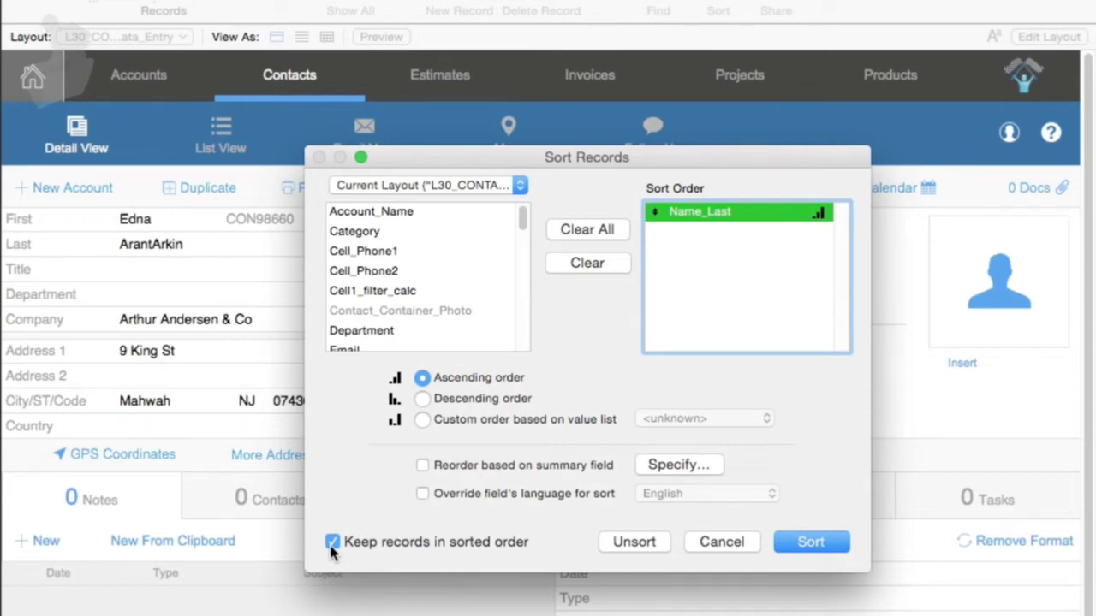
click(820, 548)
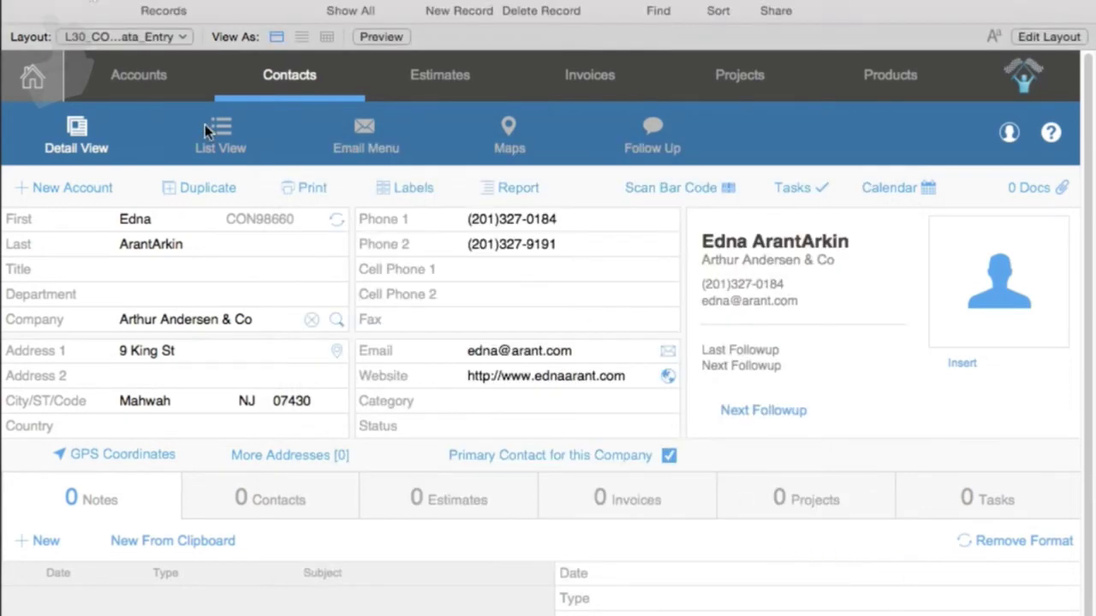
click(216, 126)
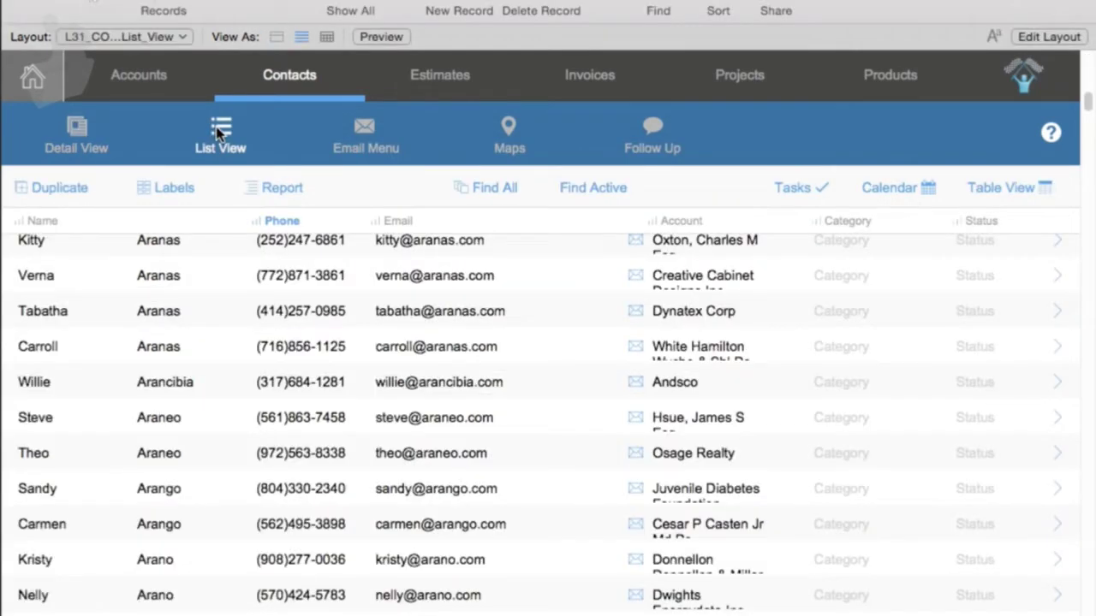